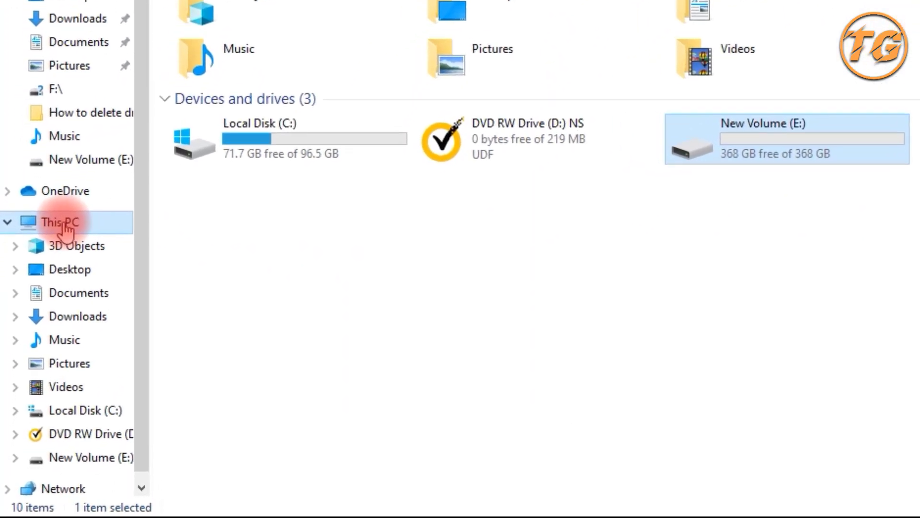
Step: Open Computer Management for This PC, show Disk Management under Storage, and maximize the window
right_click(62, 225)
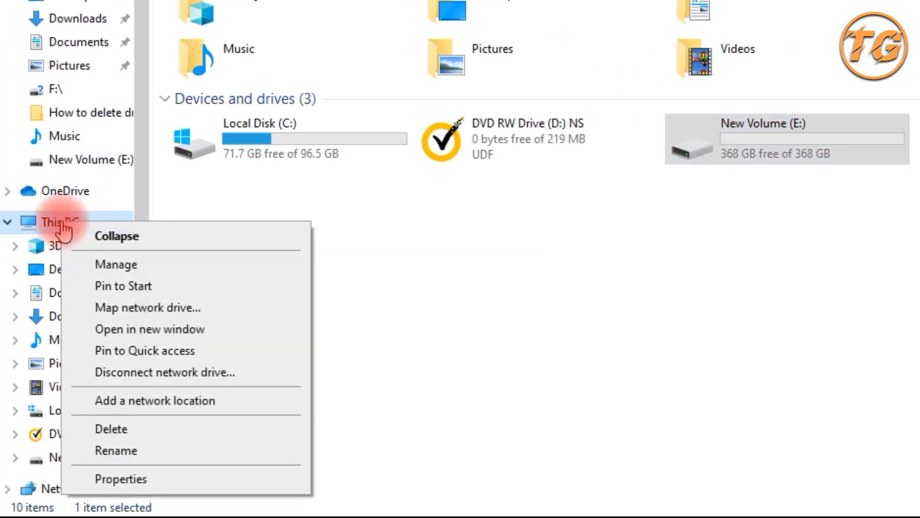
left_click(168, 269)
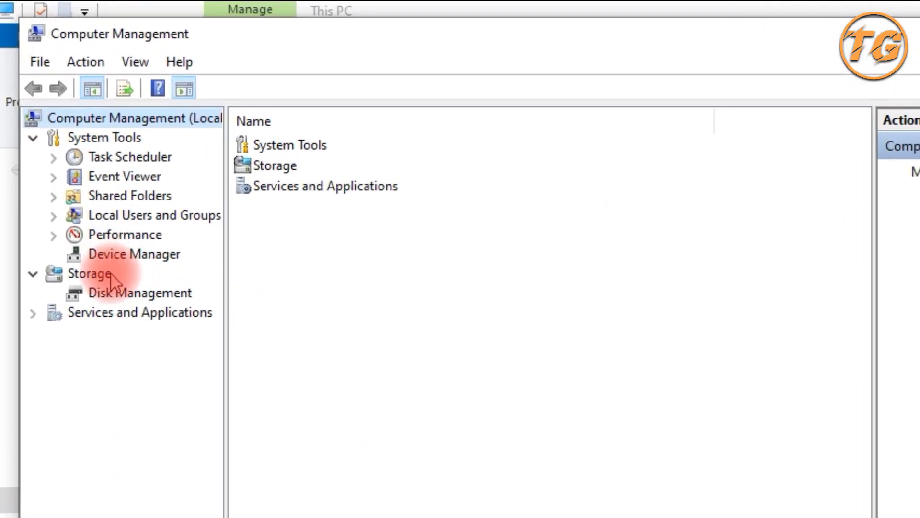
left_click(90, 276)
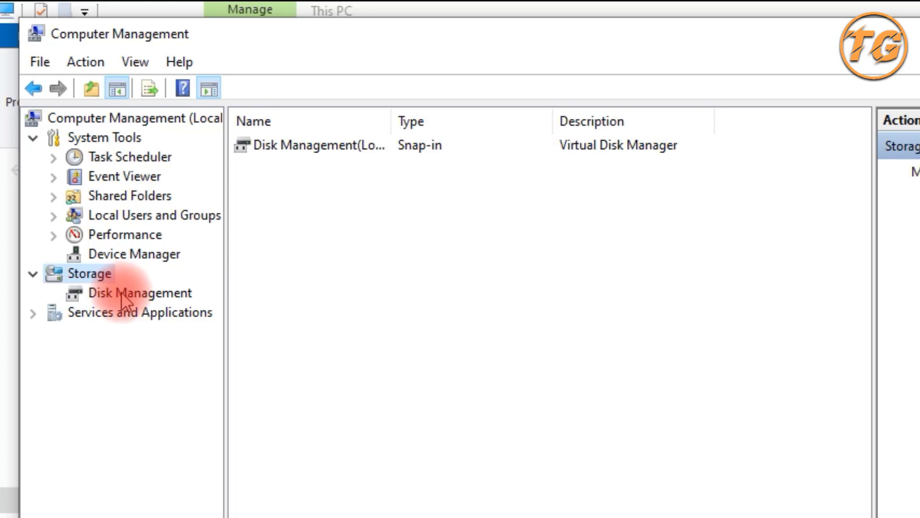
left_click(33, 274)
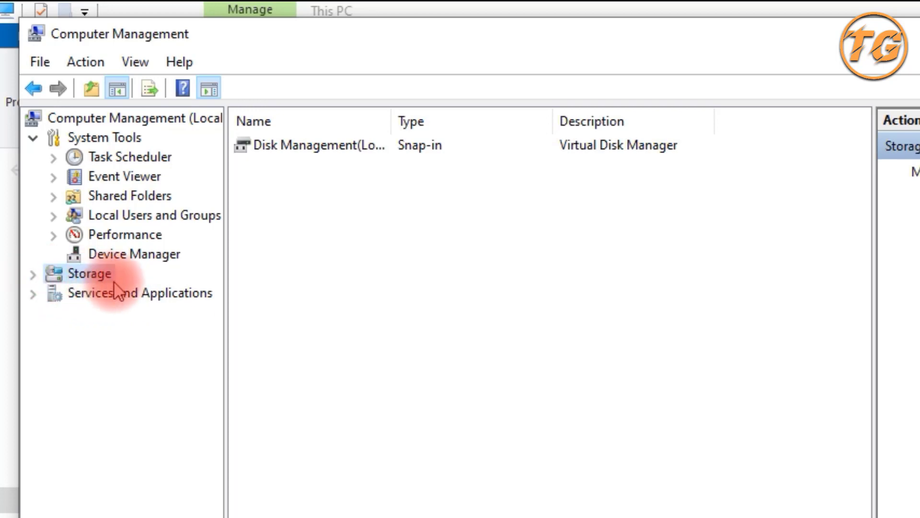
left_click(33, 276)
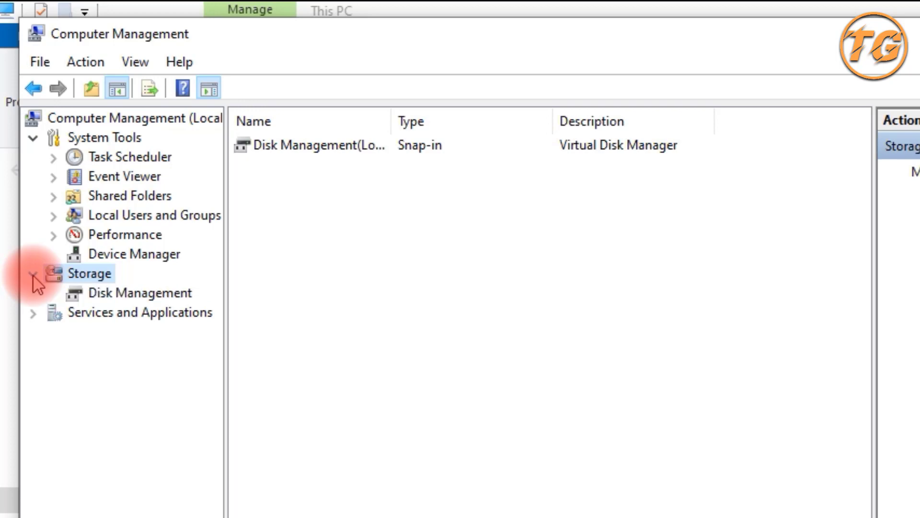
left_click(123, 295)
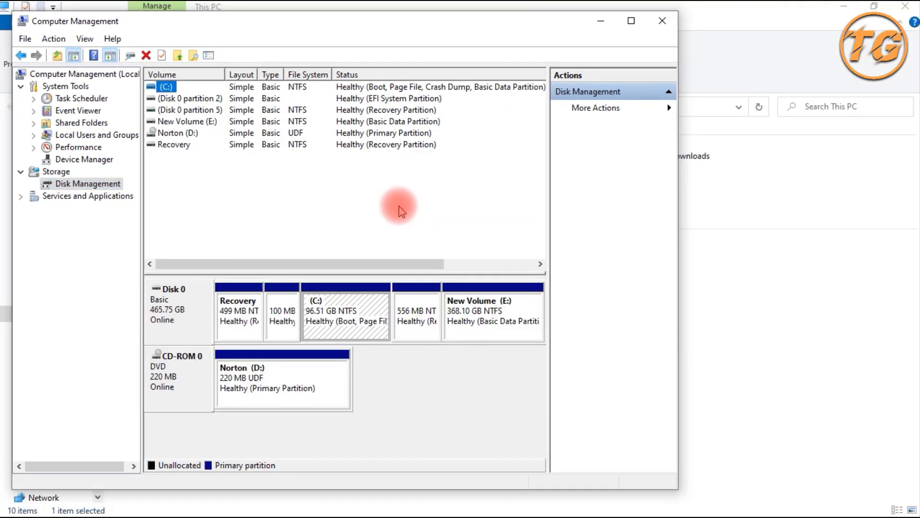
left_click(632, 21)
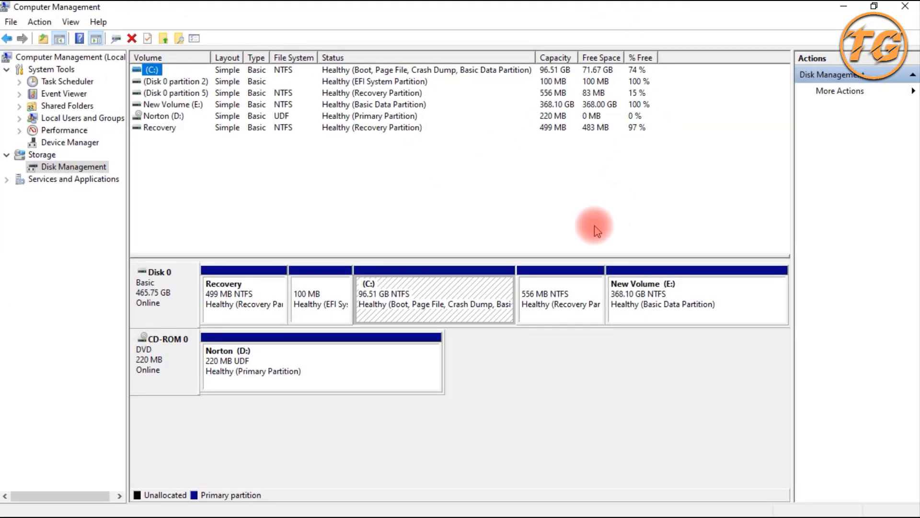
Step: Shrink the New Volume (E:) partition on Disk 0 by 185000 MB
left_click(437, 302)
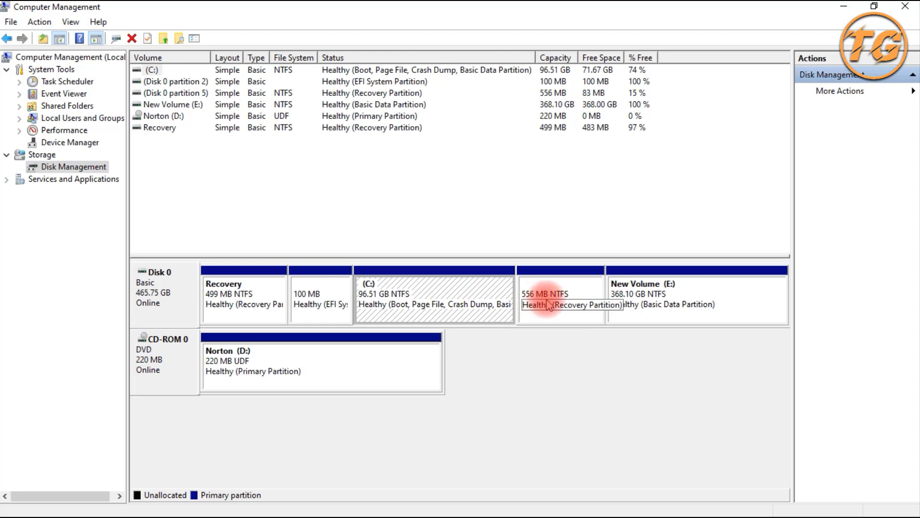
left_click(635, 298)
right_click(633, 298)
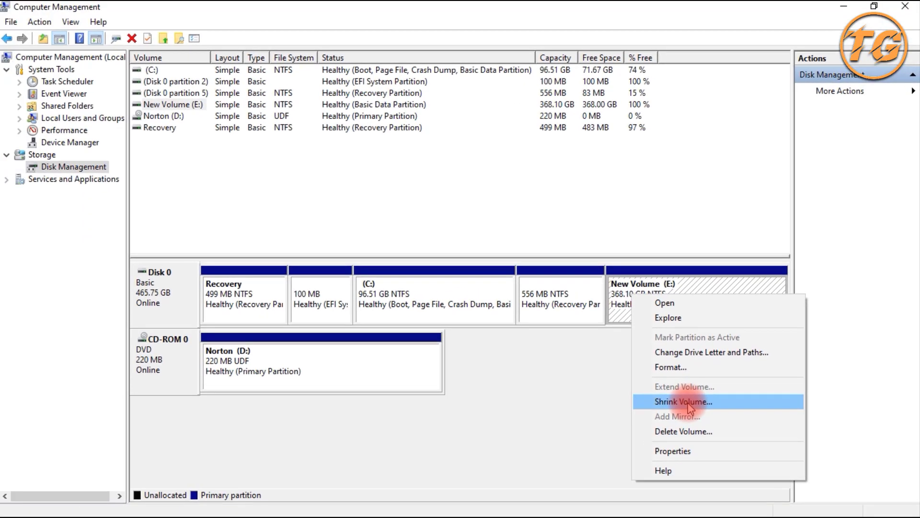
left_click(688, 405)
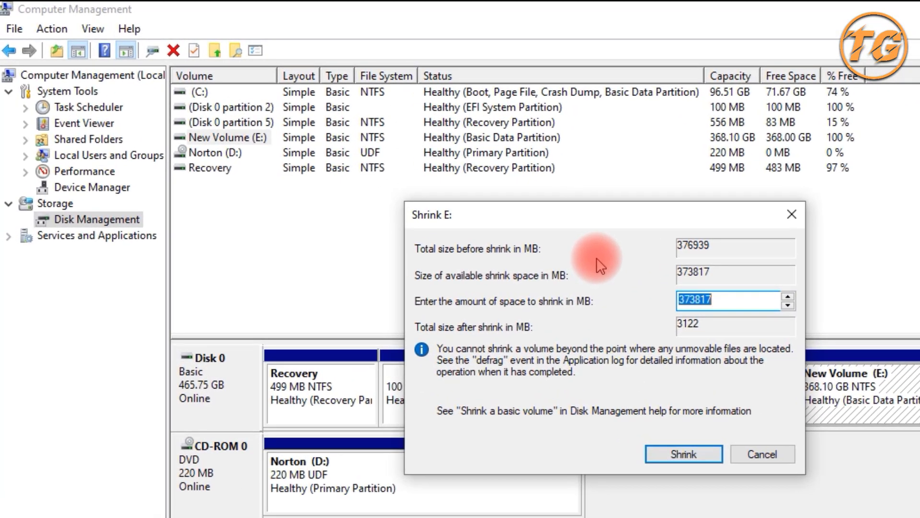
left_click_drag(617, 229, 500, 233)
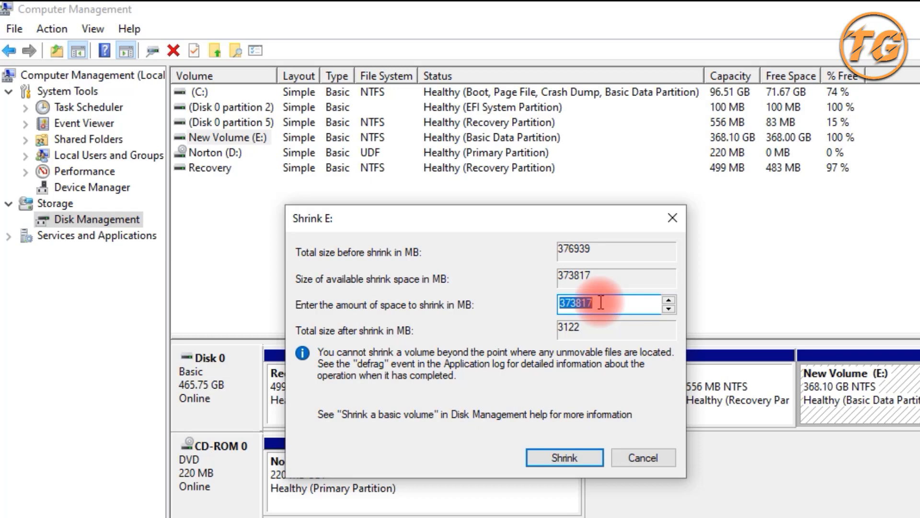
type("1")
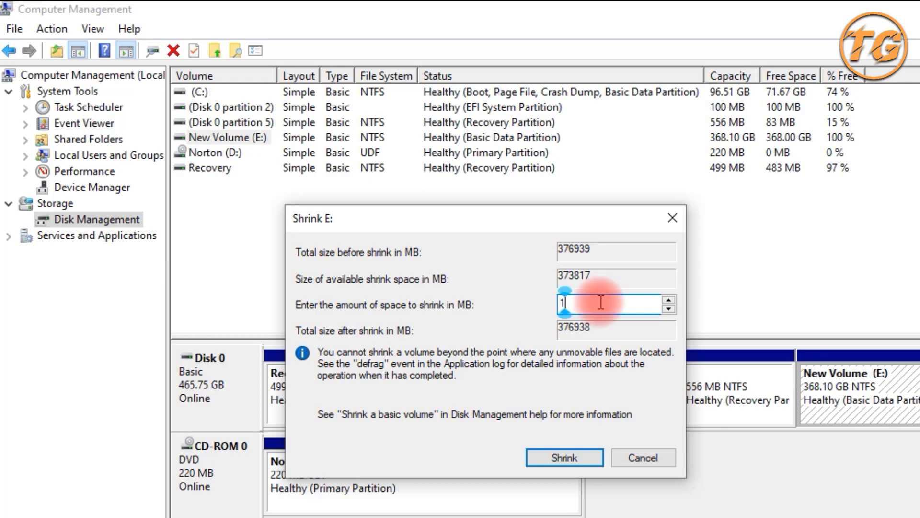
type("85000")
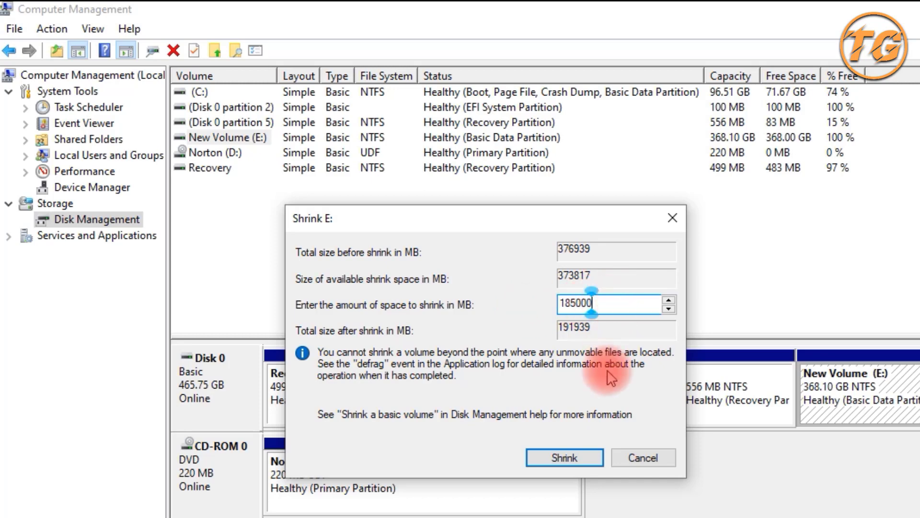
left_click(569, 458)
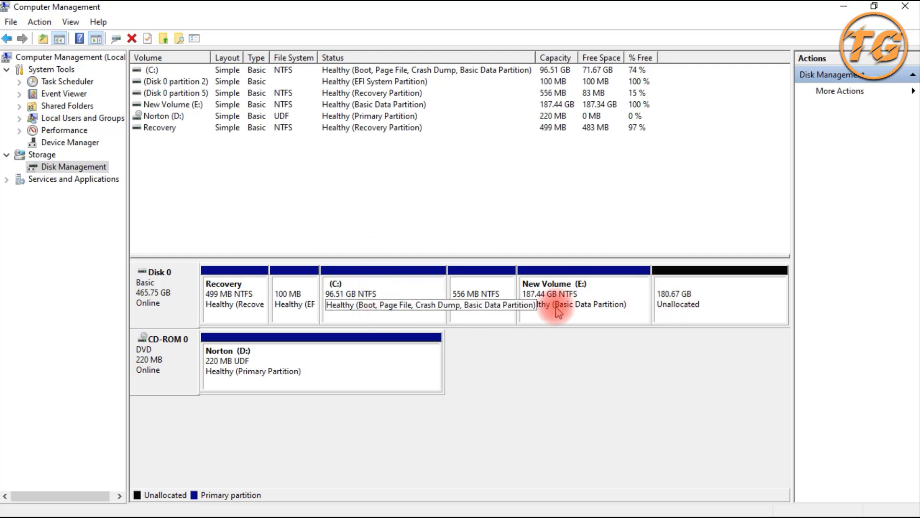
Step: Start a new simple volume of 185000 MB in the unallocated space of Disk 0 and assign it drive letter F
right_click(684, 302)
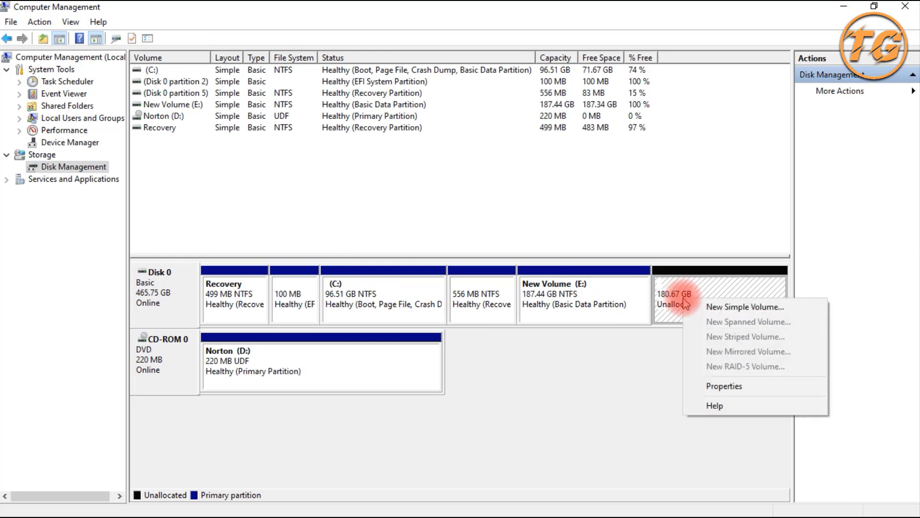
left_click(728, 308)
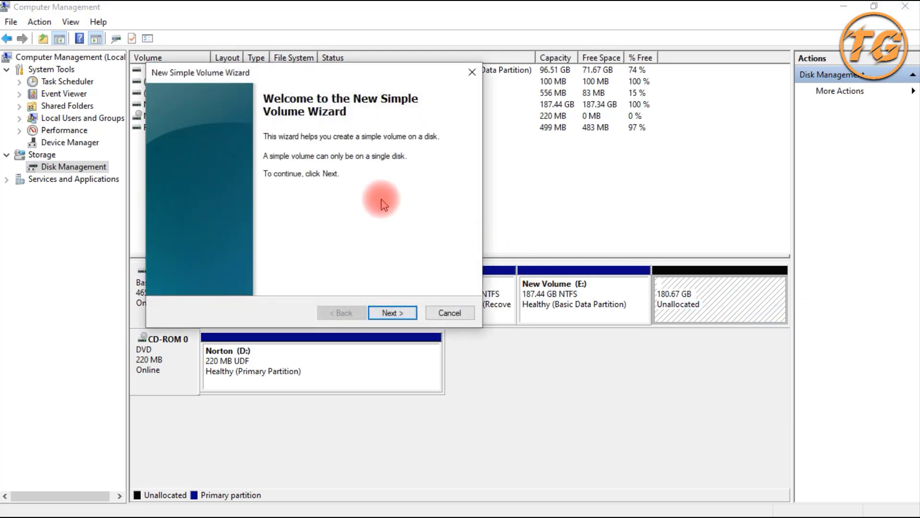
left_click(393, 314)
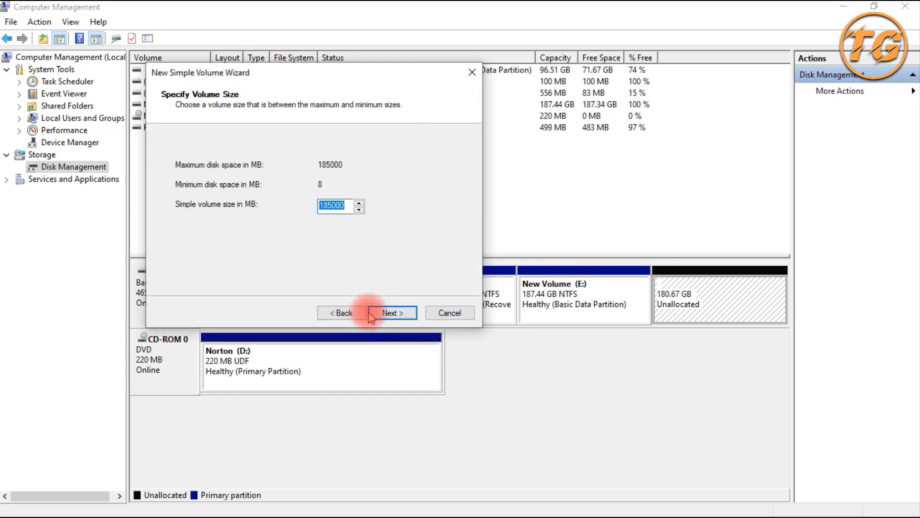
left_click(391, 314)
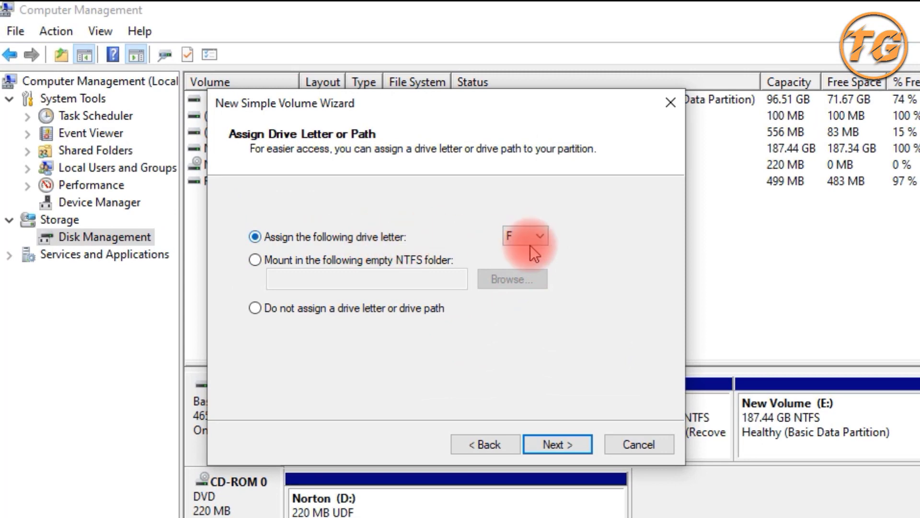
left_click(540, 237)
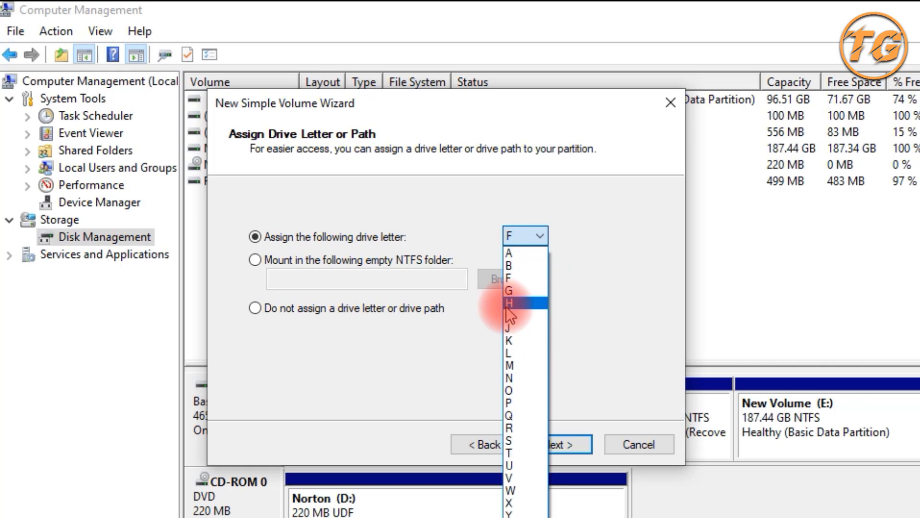
left_click(516, 277)
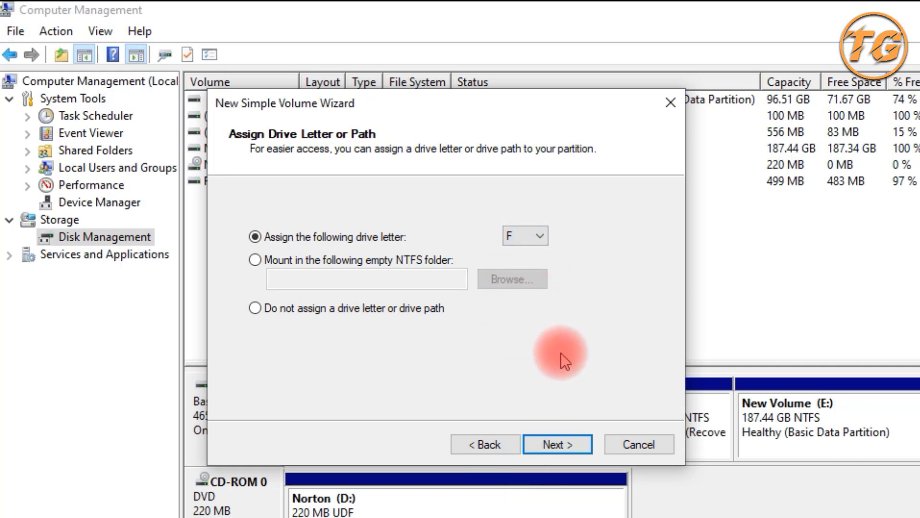
left_click(561, 445)
Step: Create the volume with a quick NTFS format, default allocation unit size and the label New Volume
left_click(509, 335)
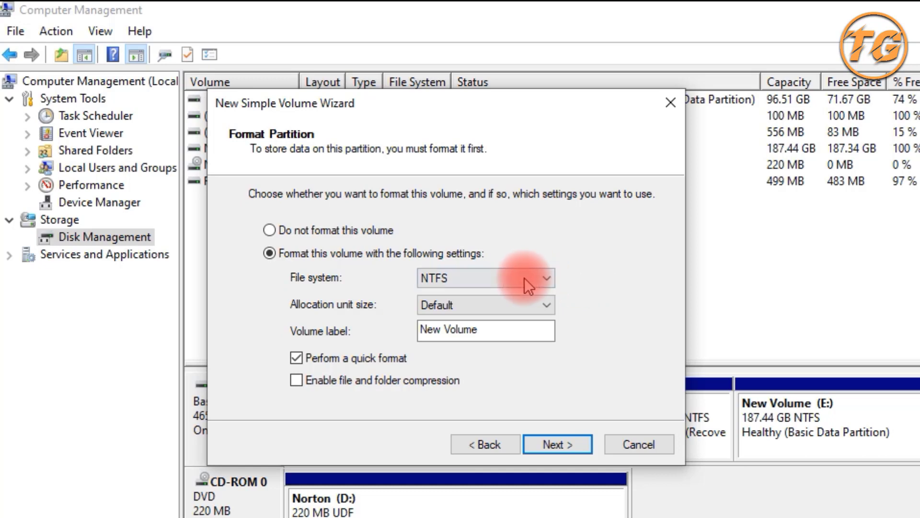
left_click(544, 277)
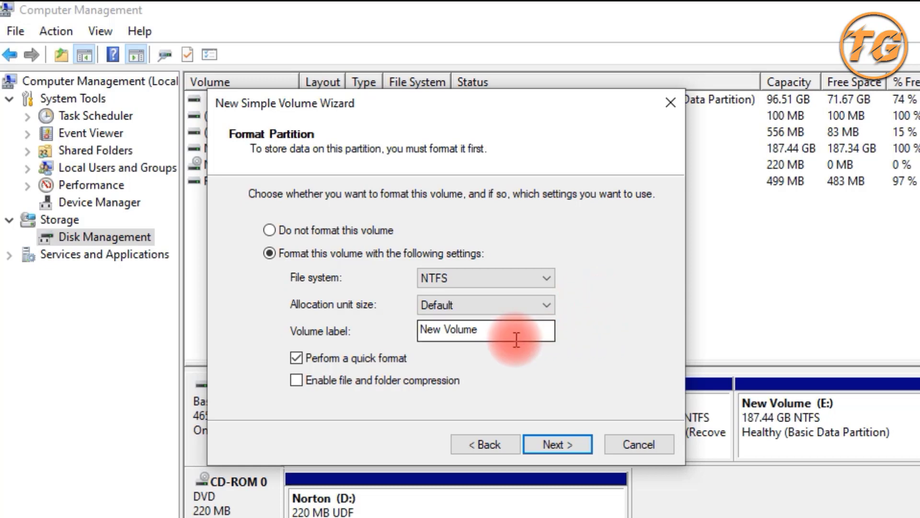
left_click(438, 334)
double_click(437, 334)
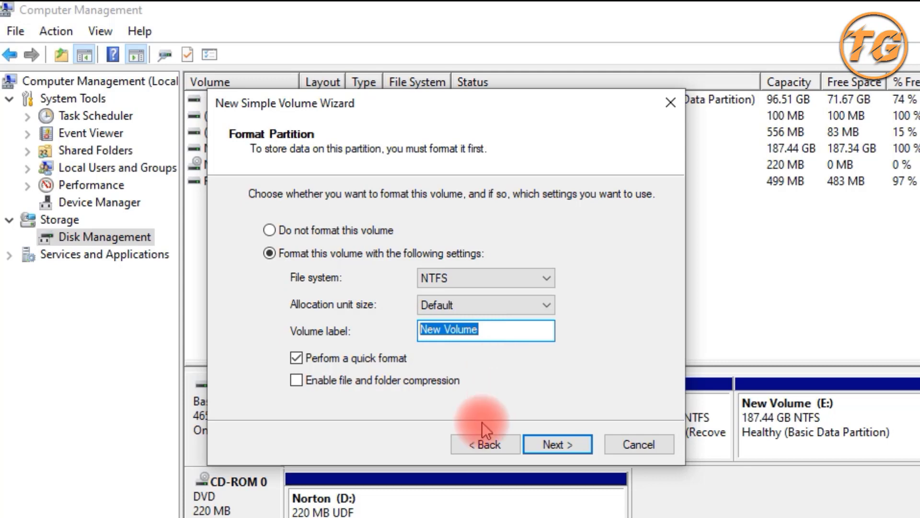
left_click(483, 330)
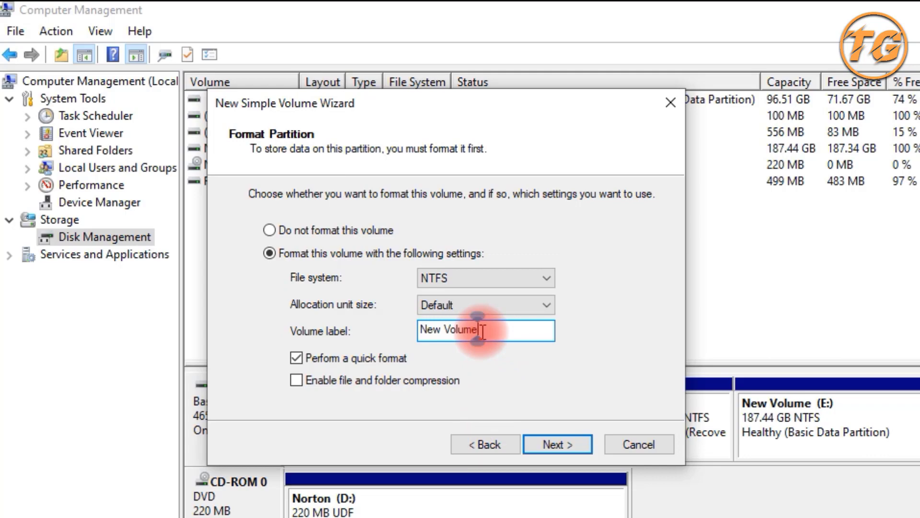
left_click(554, 449)
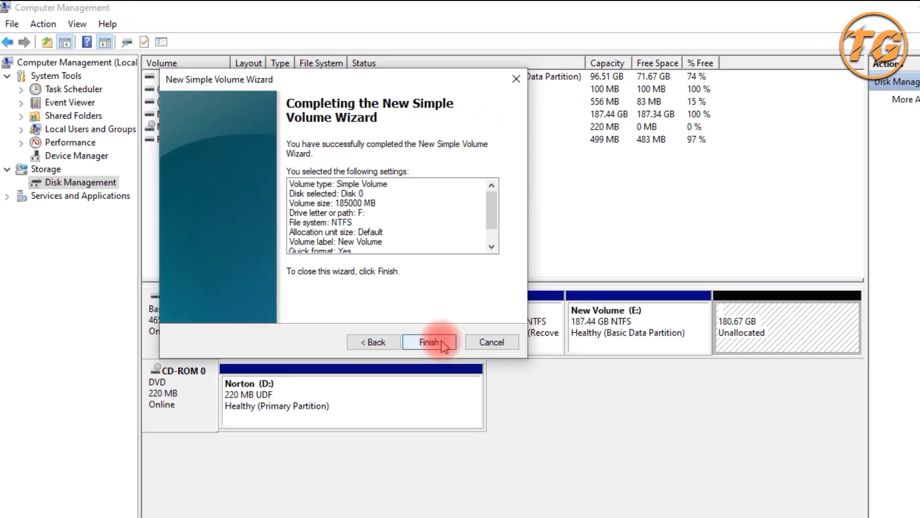
left_click(441, 344)
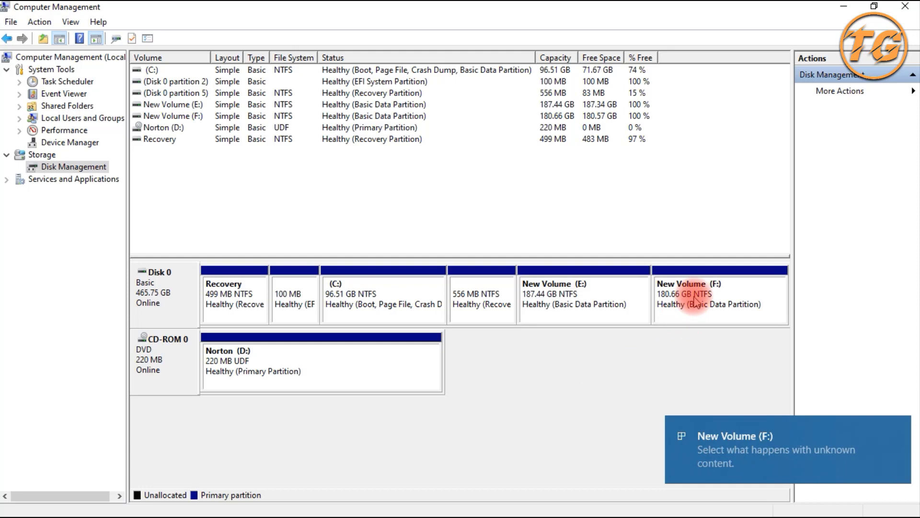
Step: Minimize Computer Management to get back to File Explorer and refresh the This PC view
left_click(844, 6)
right_click(396, 333)
left_click(425, 380)
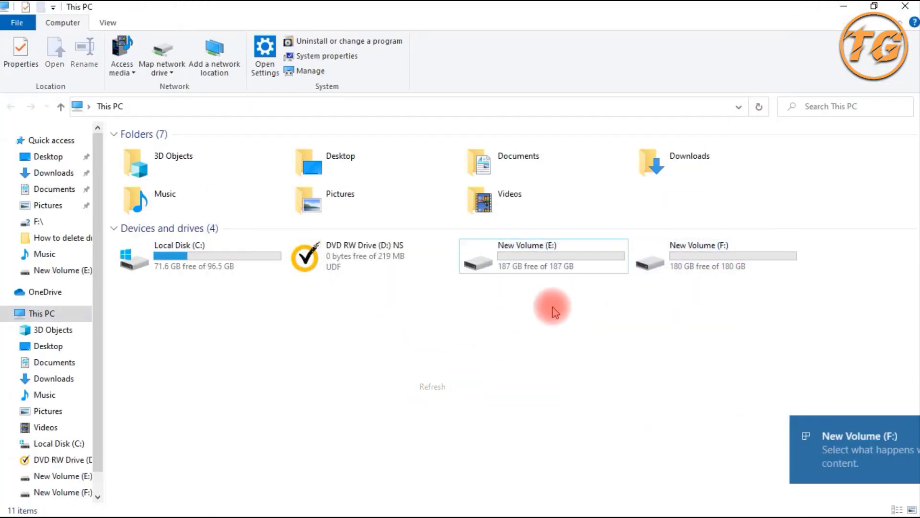
Step: Check the drives in This PC, view the contents of New Volume (F:), and return to This PC
left_click(216, 257)
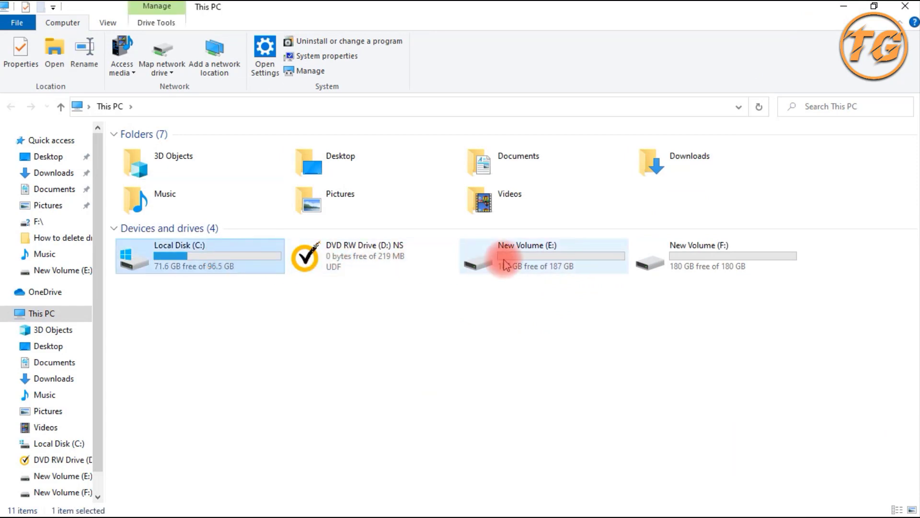
left_click(499, 262)
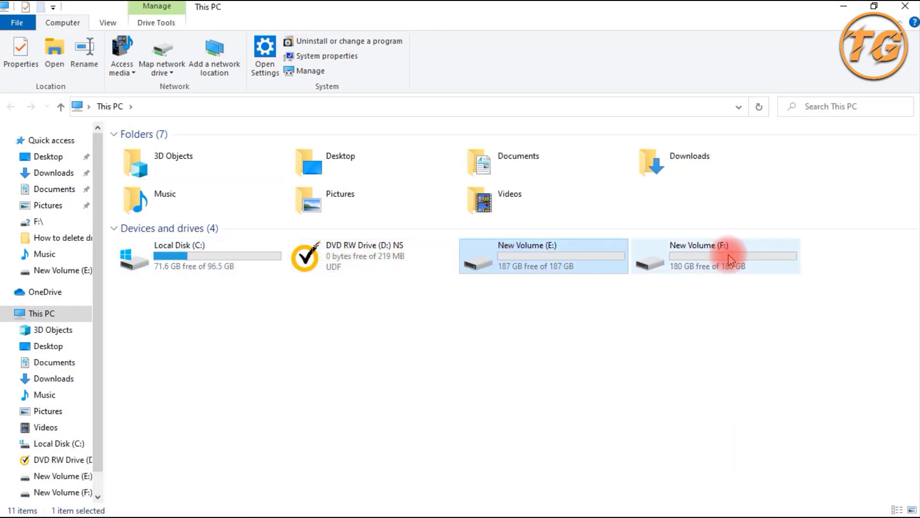
double_click(698, 264)
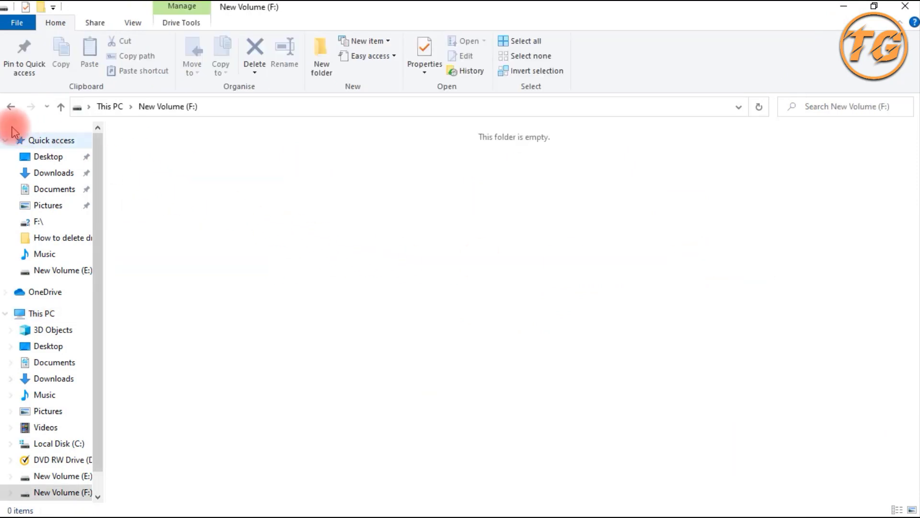
left_click(11, 106)
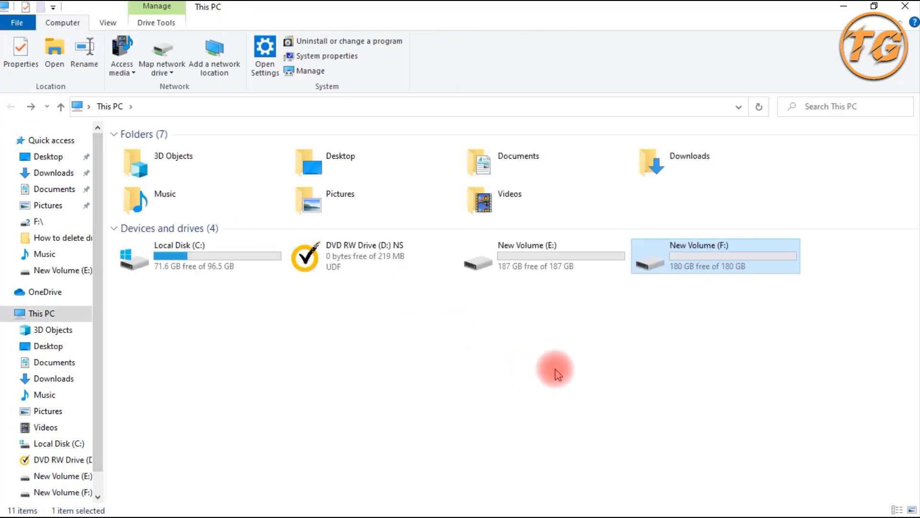